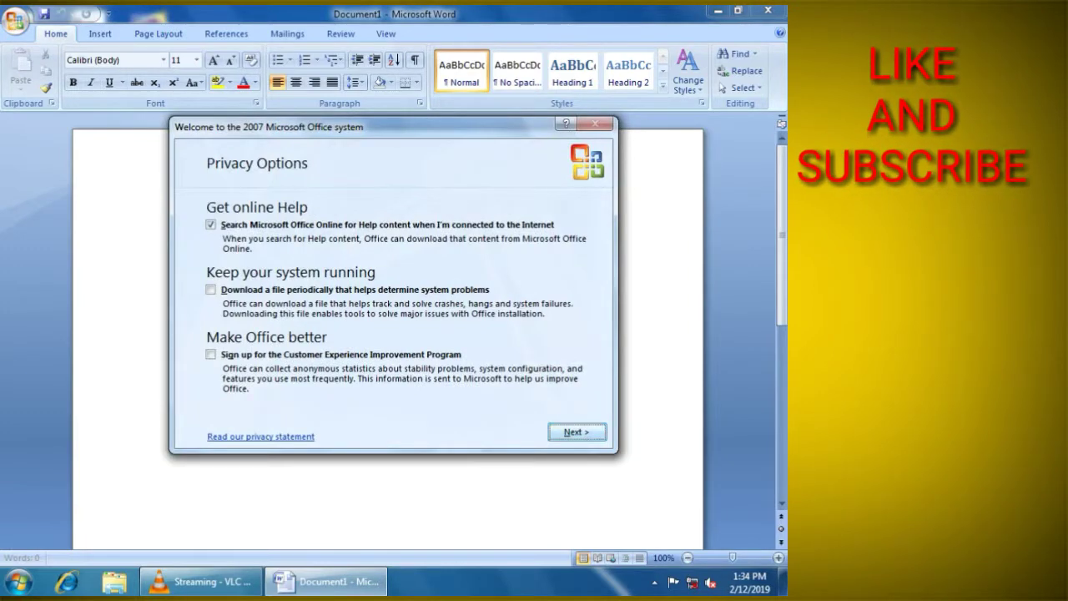
Accept the privacy options, decline Microsoft Update, and finish Word's first-run setup
{"action": "key", "text": "Return"}
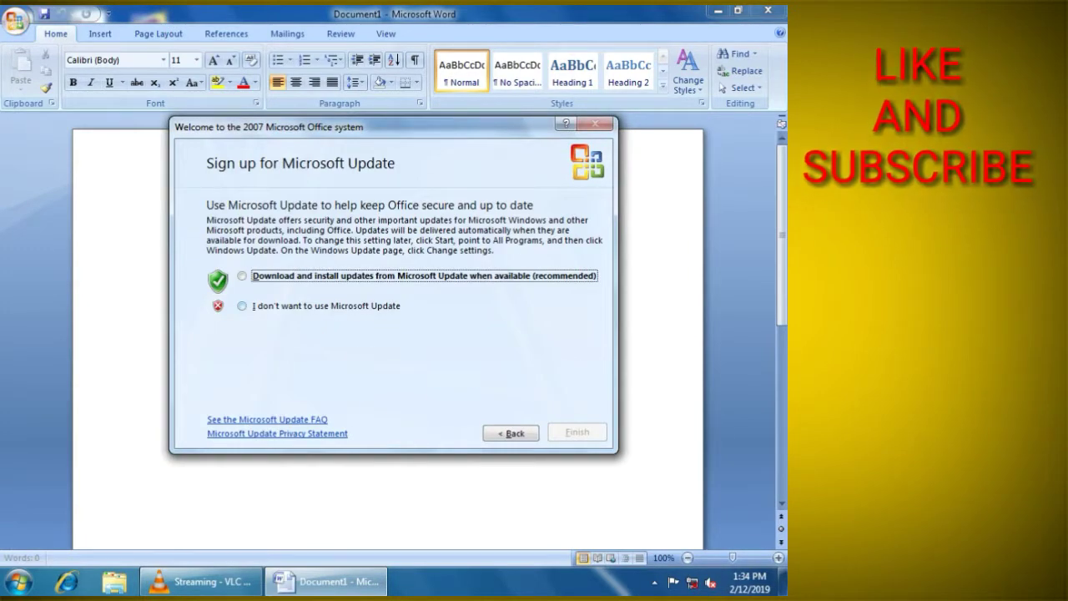
{"action": "key", "text": "Down"}
{"action": "key", "text": "Return"}
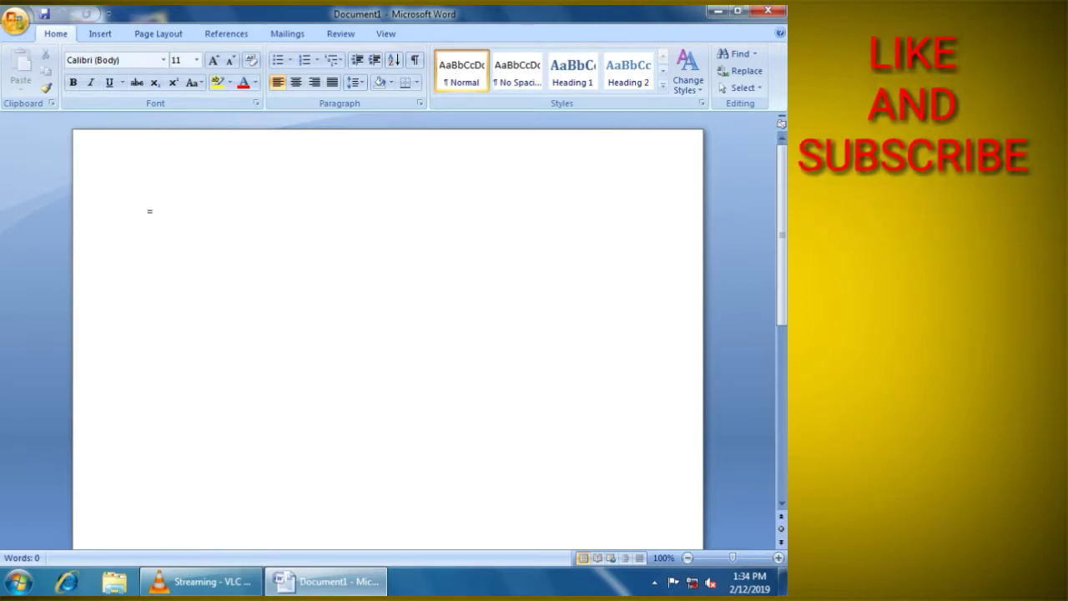
Generate sample paragraphs with =rand(20) and return to the top of the document
{"action": "type", "text": "rand("}
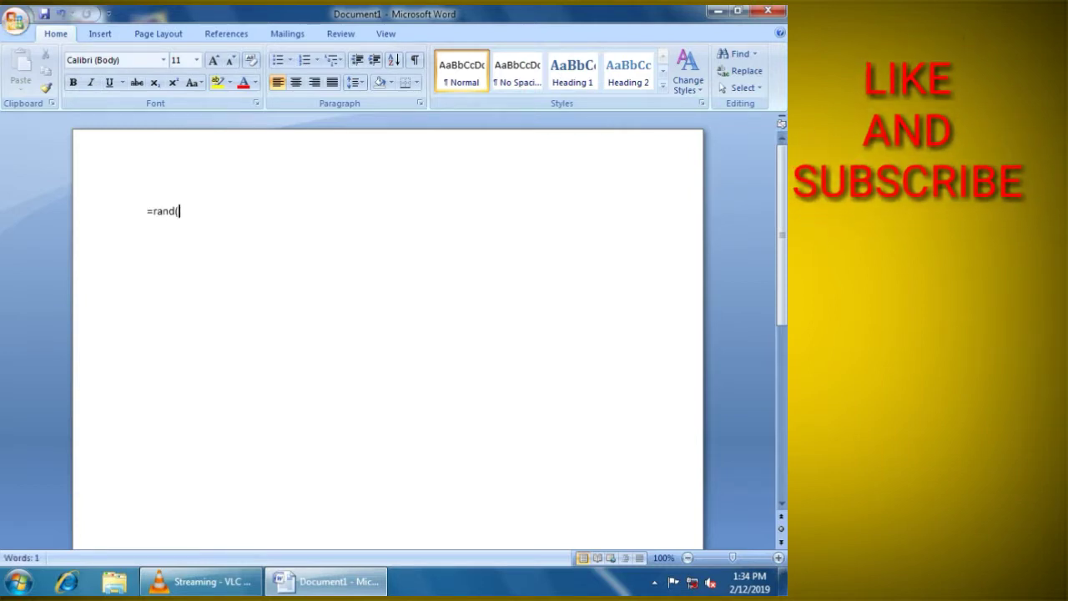
{"action": "type", "text": "20"}
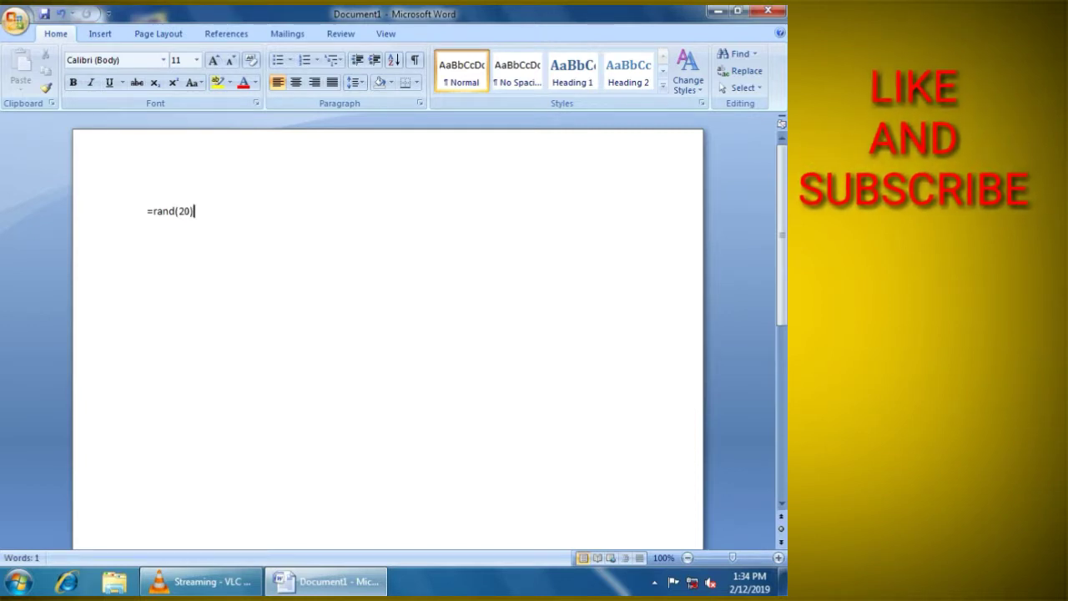
{"action": "key", "text": "Return"}
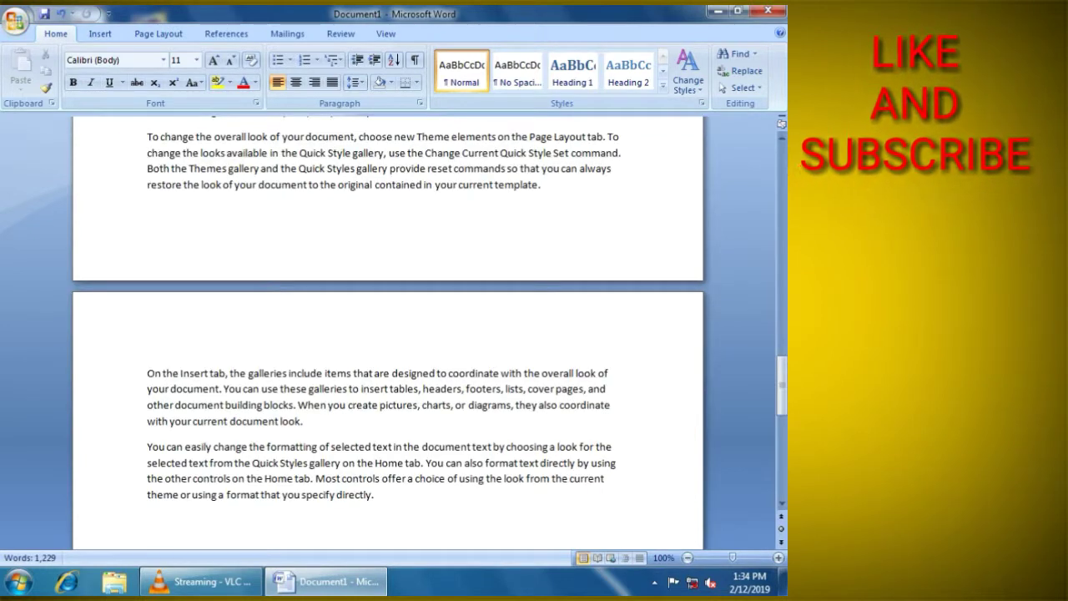
{"action": "scroll", "coordinate": [388, 334], "scroll_direction": "up", "scroll_amount": 5}
{"action": "scroll", "coordinate": [388, 334], "scroll_direction": "up", "scroll_amount": 5}
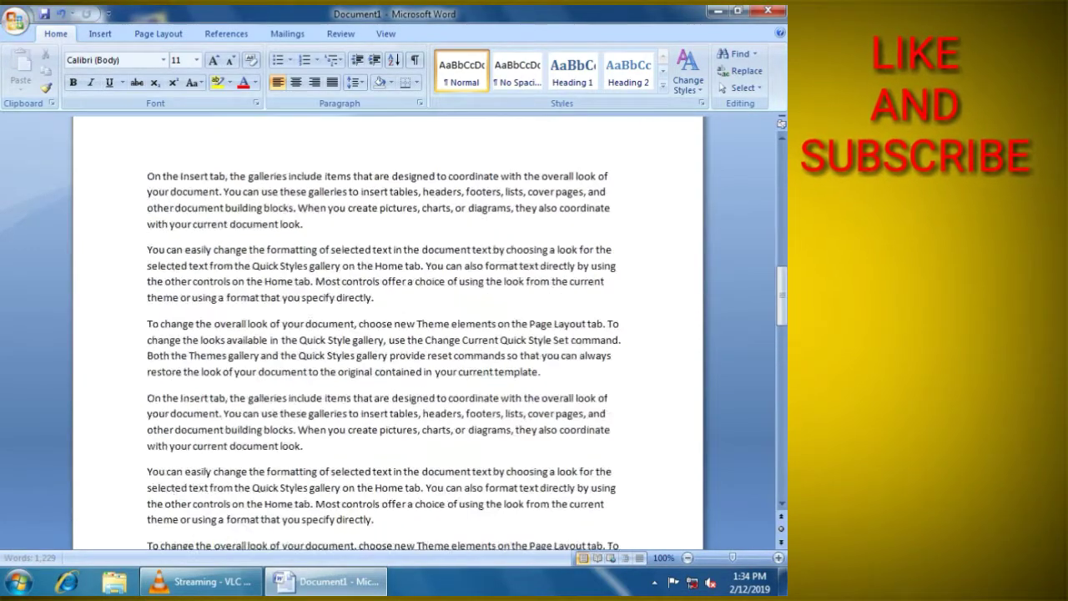
{"action": "scroll", "coordinate": [388, 334], "scroll_direction": "up", "scroll_amount": 5}
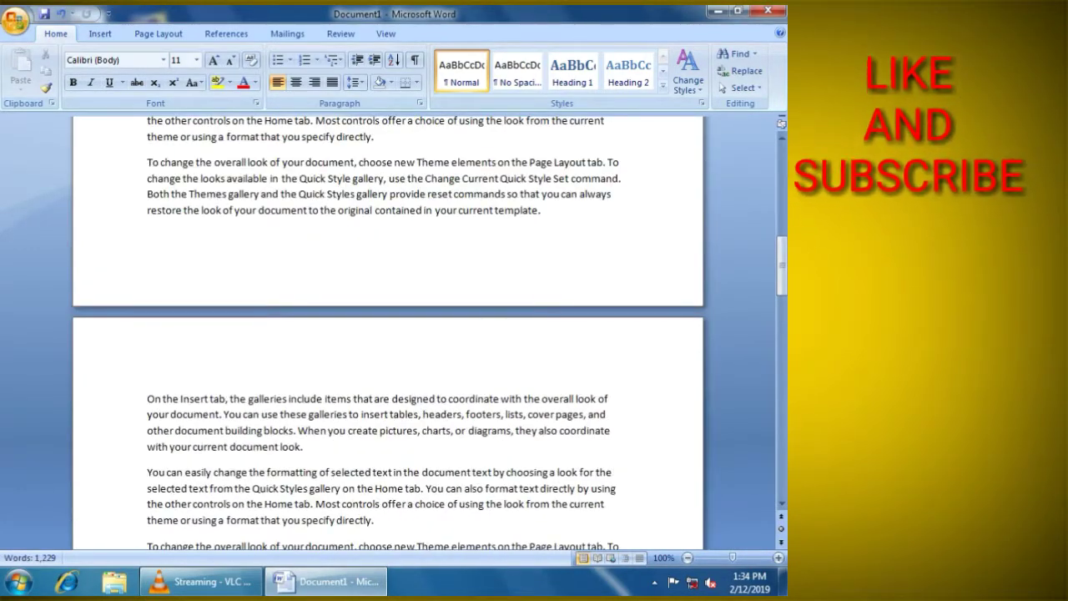
{"action": "scroll", "coordinate": [388, 334], "scroll_direction": "up", "scroll_amount": 3}
{"action": "scroll", "coordinate": [389, 334], "scroll_direction": "up", "scroll_amount": 3}
{"action": "scroll", "coordinate": [388, 334], "scroll_direction": "up", "scroll_amount": 2}
{"action": "scroll", "coordinate": [389, 334], "scroll_direction": "up", "scroll_amount": 3}
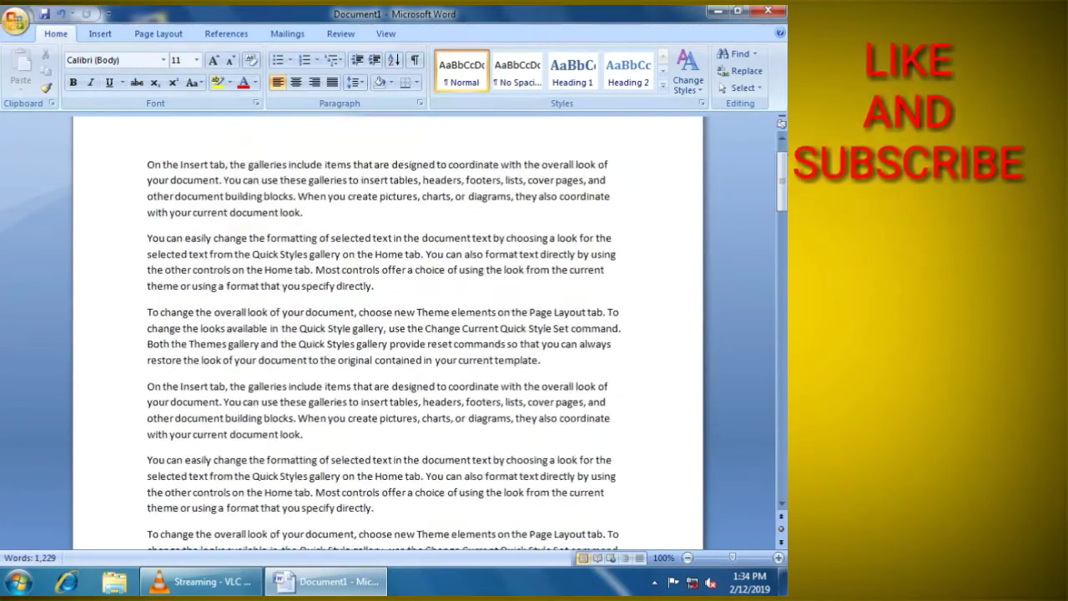
{"action": "scroll", "coordinate": [388, 334], "scroll_direction": "up", "scroll_amount": 1}
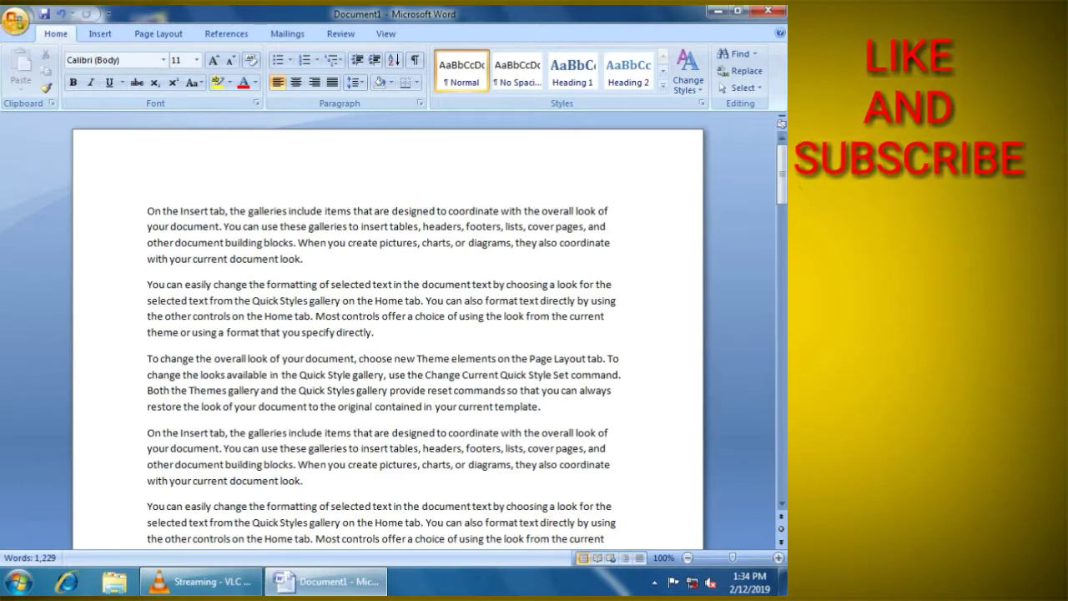
Apply the Intense Reference quick style to the first paragraph
{"action": "mouse_move", "coordinate": [147, 210]}
{"action": "left_mouse_down"}
{"action": "mouse_move", "coordinate": [298, 244]}
{"action": "mouse_move", "coordinate": [305, 258]}
{"action": "left_mouse_up"}
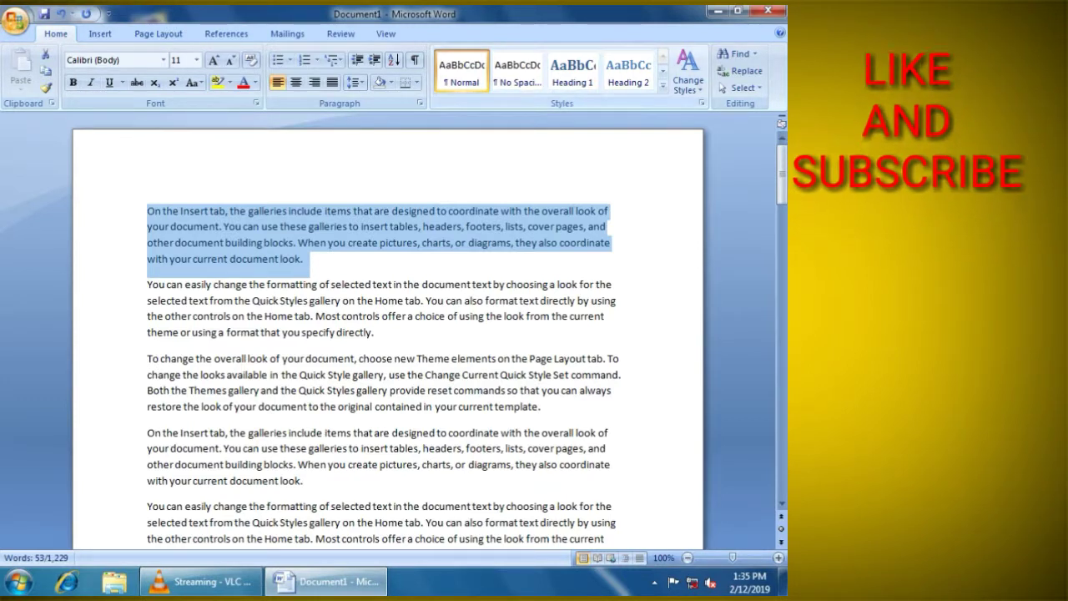
{"action": "left_click", "coordinate": [573, 74]}
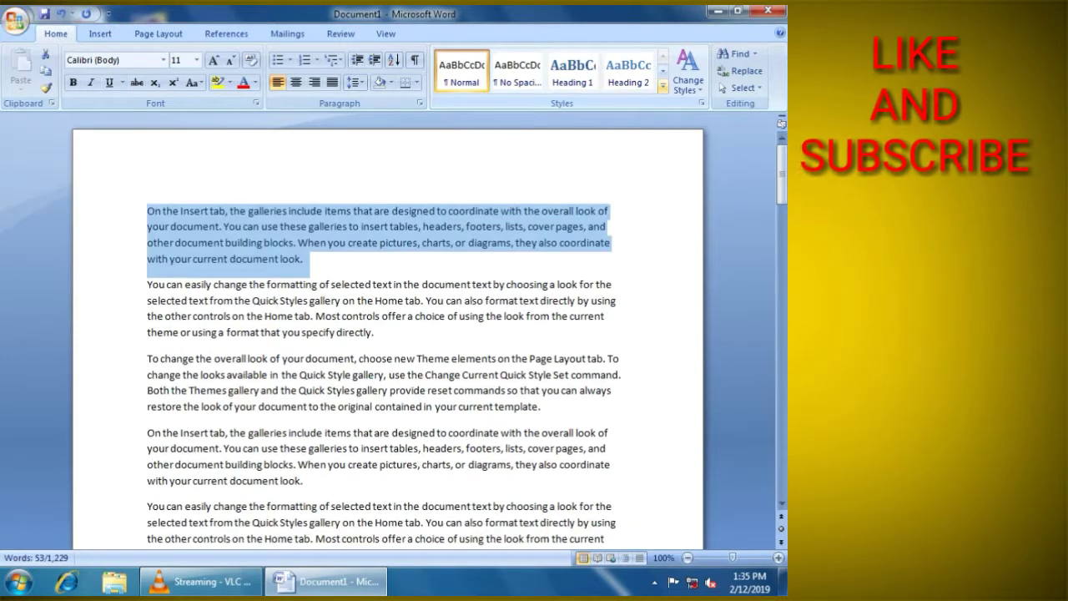
{"action": "left_click", "coordinate": [664, 86]}
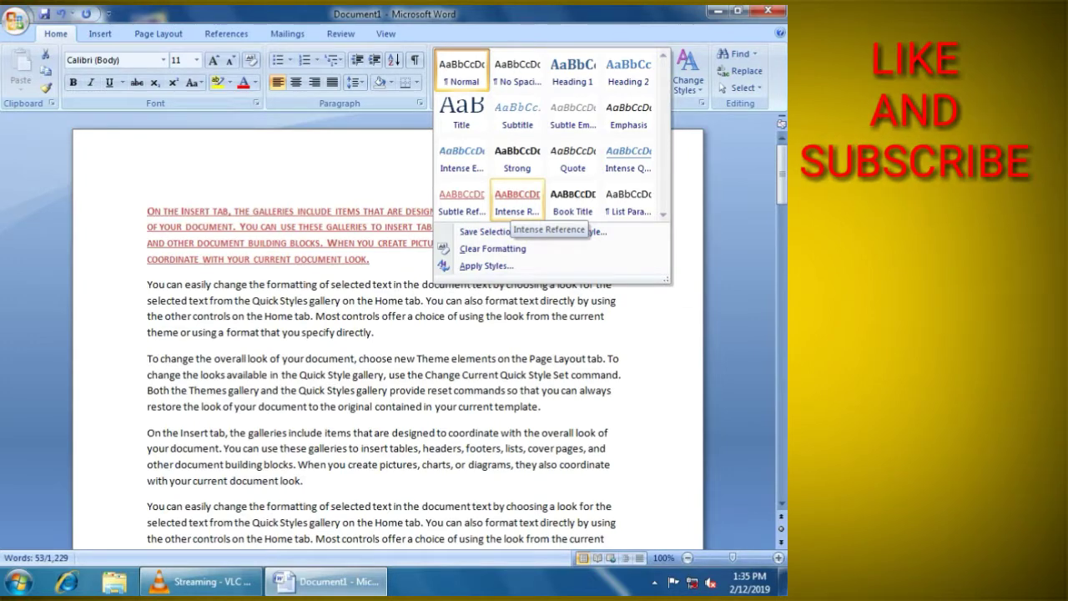
{"action": "left_click", "coordinate": [518, 201]}
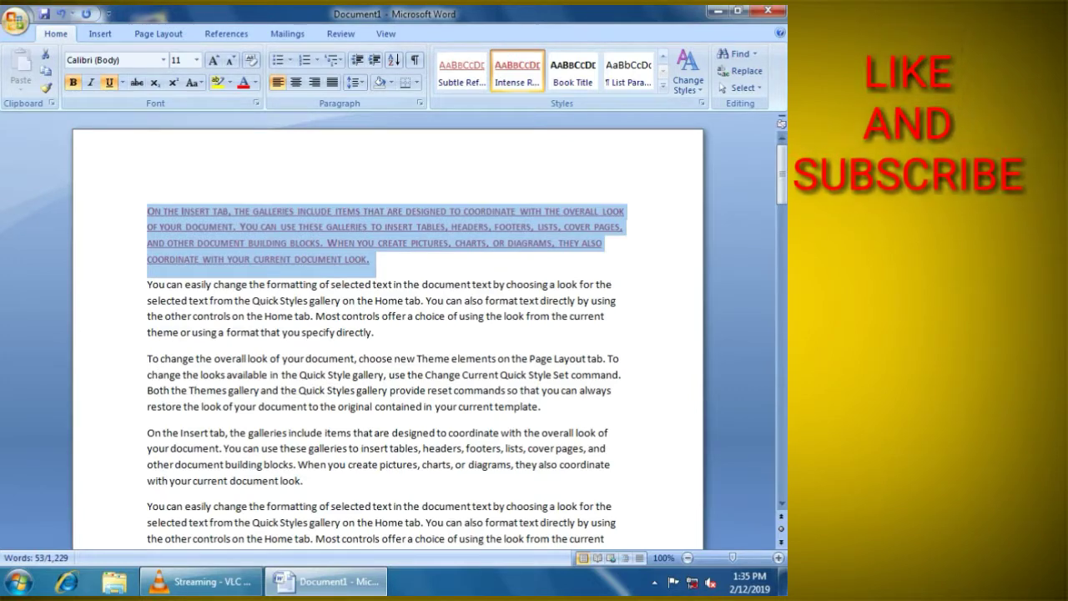
Reselect the first paragraph and bring up the Change Styles style set list
{"action": "left_click", "coordinate": [370, 259]}
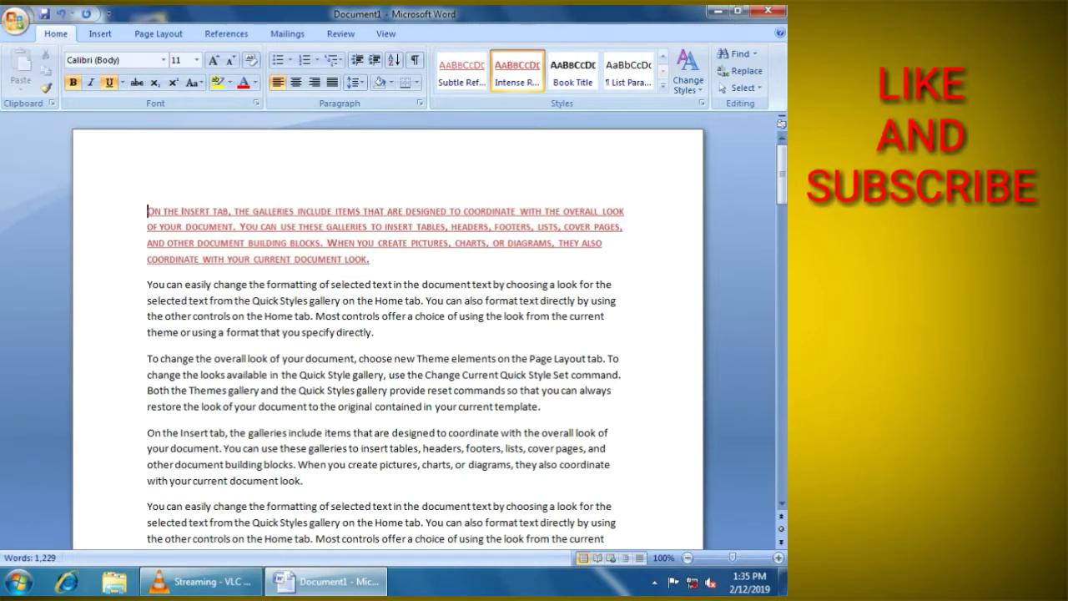
{"action": "mouse_move", "coordinate": [147, 210]}
{"action": "left_mouse_down"}
{"action": "mouse_move", "coordinate": [492, 285]}
{"action": "mouse_move", "coordinate": [372, 269]}
{"action": "left_mouse_up"}
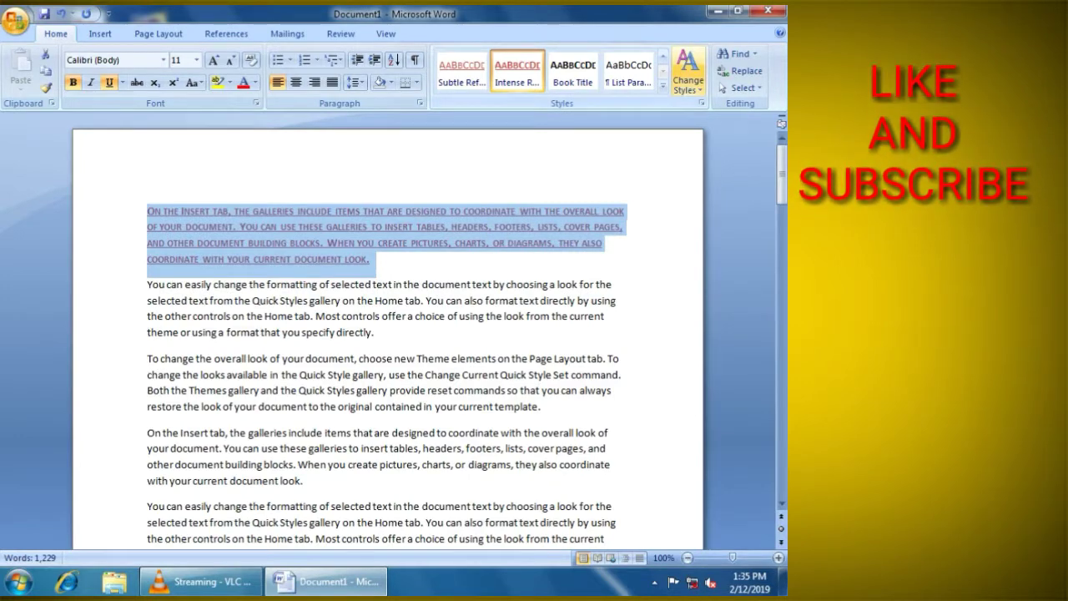
{"action": "left_click", "coordinate": [689, 83]}
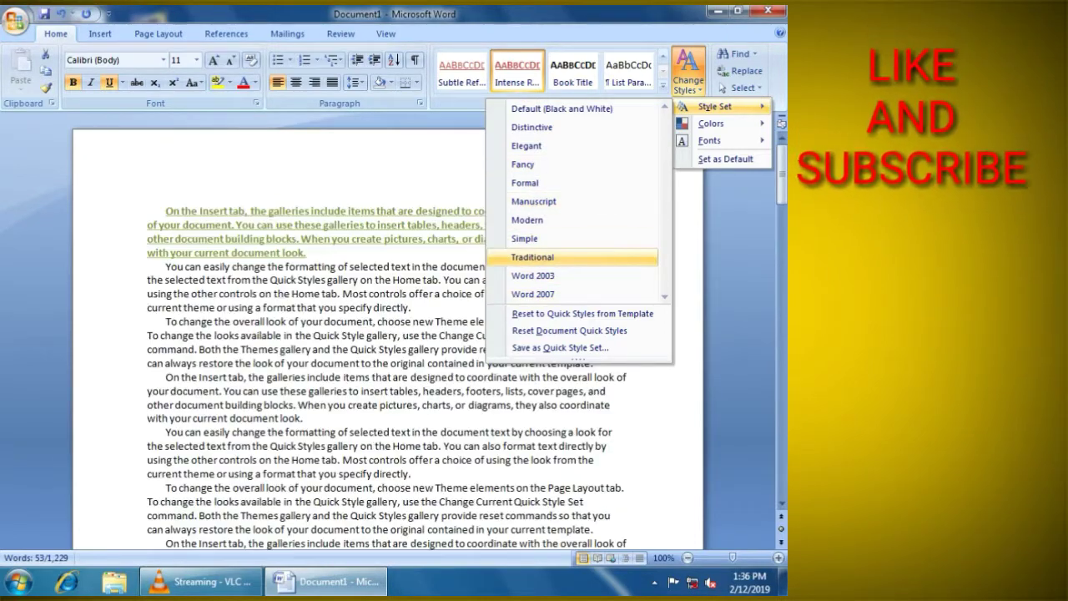
Apply the Traditional style set and the Solstice colour scheme to the document
{"action": "left_click", "coordinate": [534, 257]}
{"action": "left_click", "coordinate": [689, 75]}
{"action": "mouse_move", "coordinate": [711, 124]}
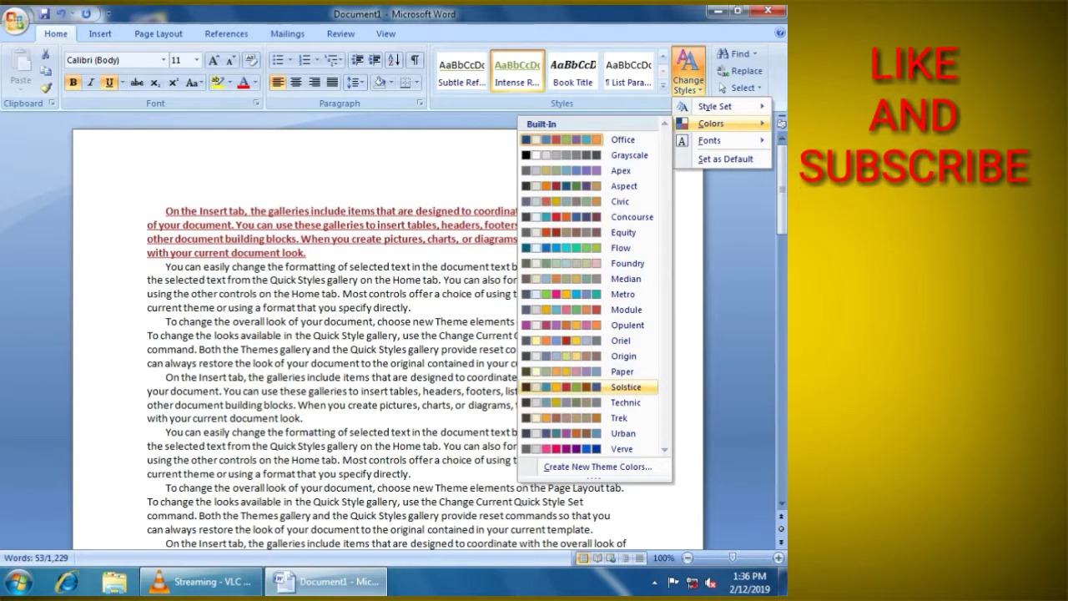
{"action": "left_click", "coordinate": [626, 387]}
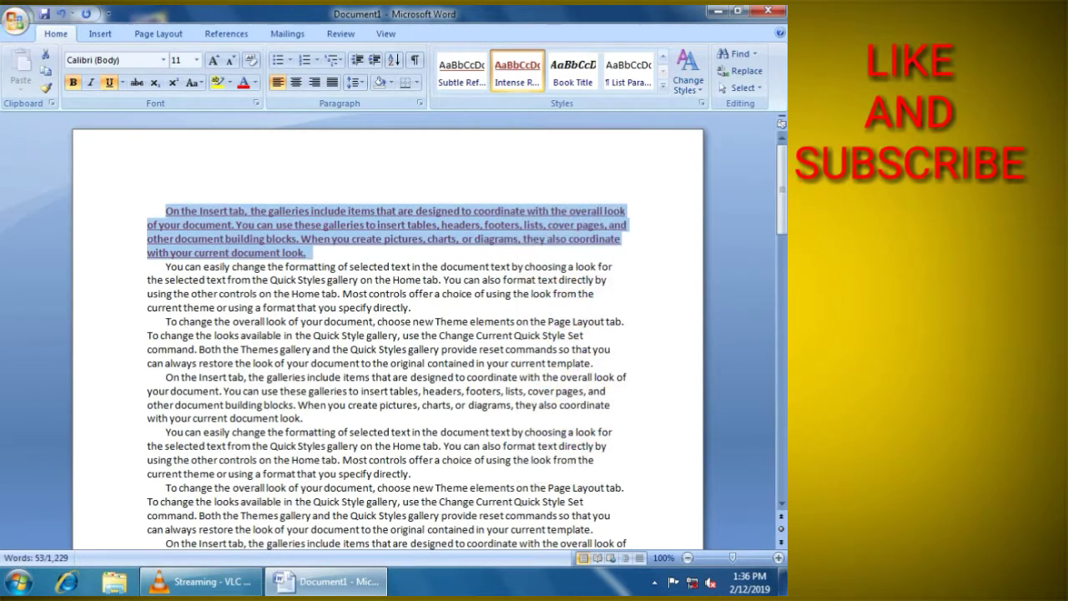
{"action": "left_click", "coordinate": [688, 80]}
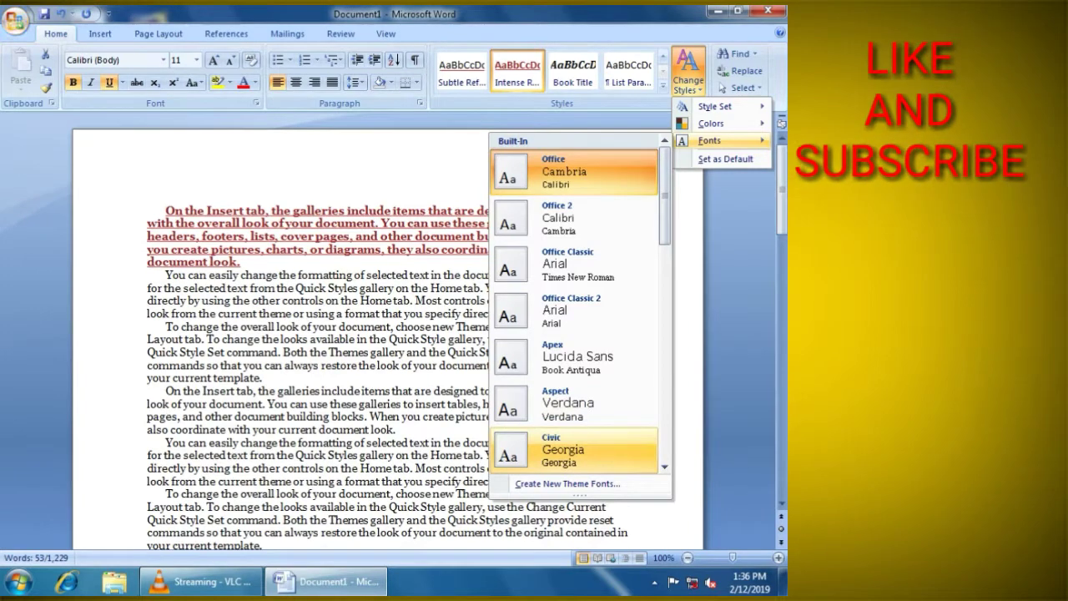
Switch the theme fonts to Civic so the document uses Georgia, then deselect the paragraph
{"action": "left_click", "coordinate": [576, 455]}
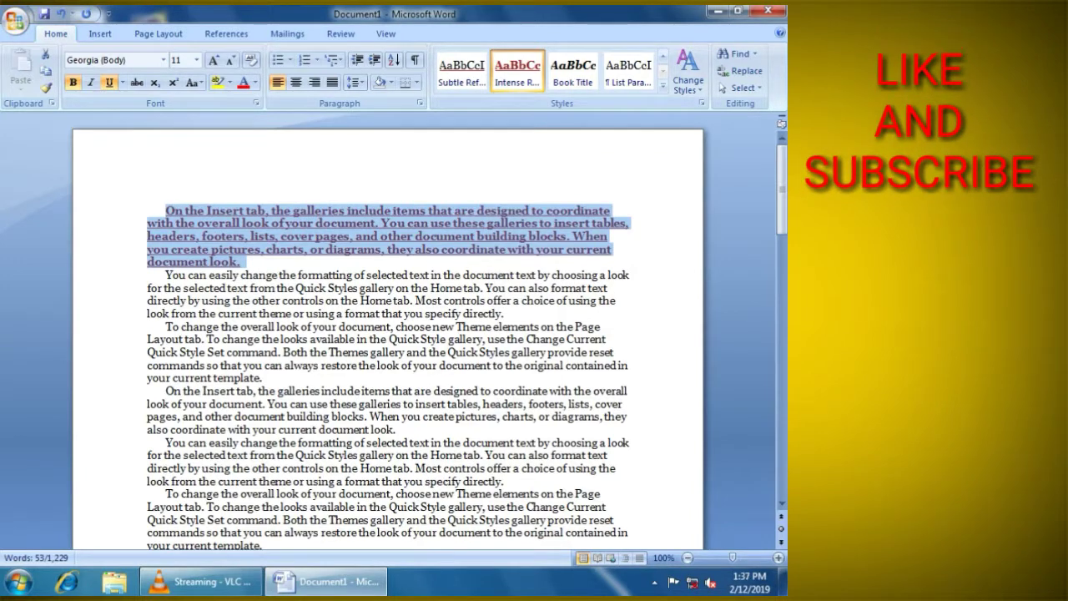
{"action": "left_click", "coordinate": [418, 167]}
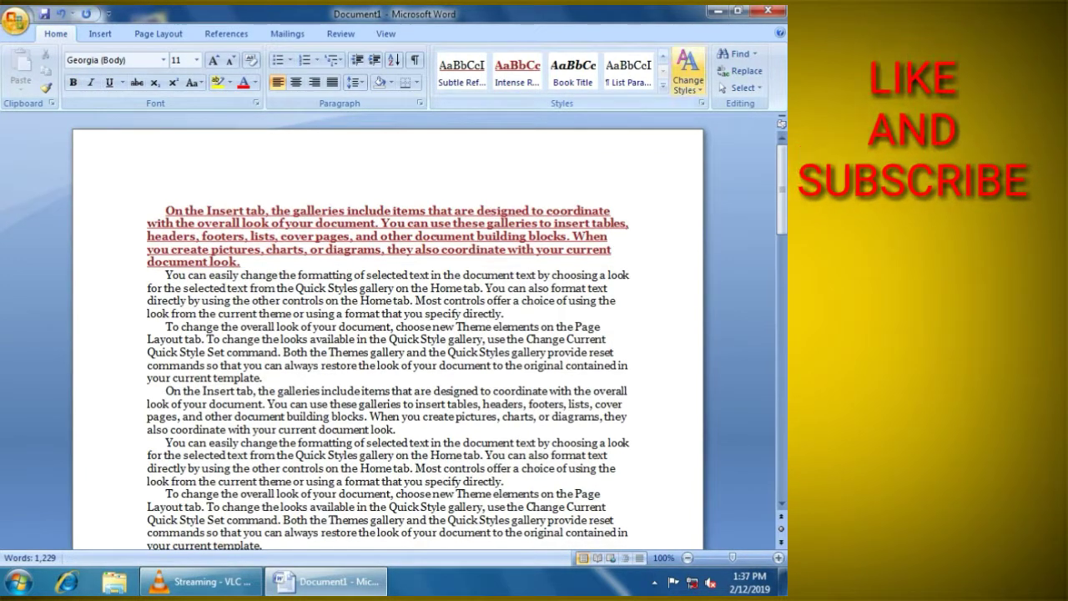
{"action": "left_click", "coordinate": [689, 80]}
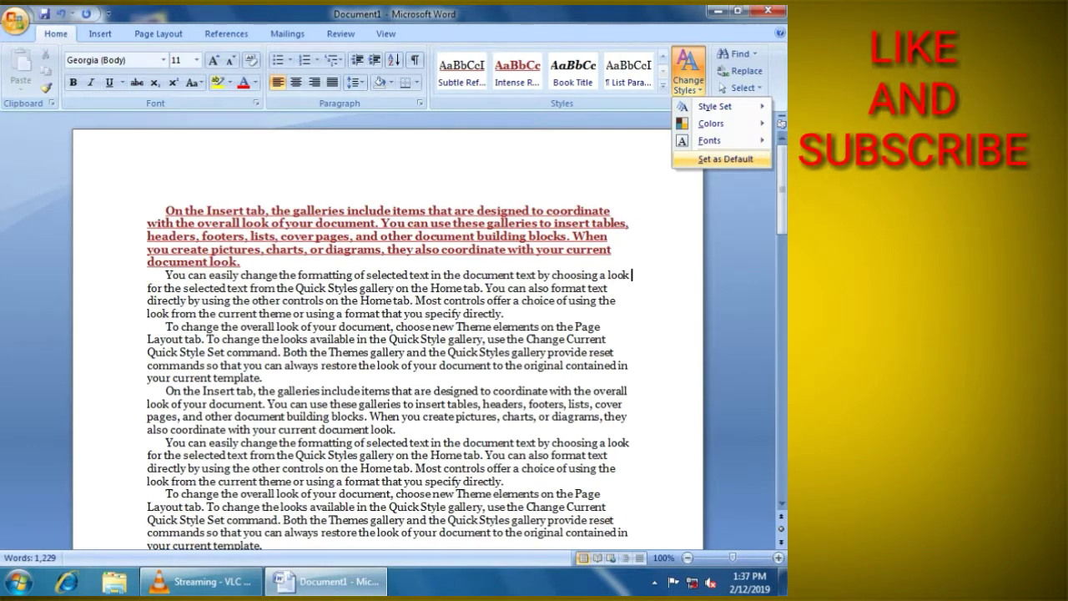
Dismiss the Change Styles menu and bring up the Find and Replace dialog
{"action": "key", "text": "Escape"}
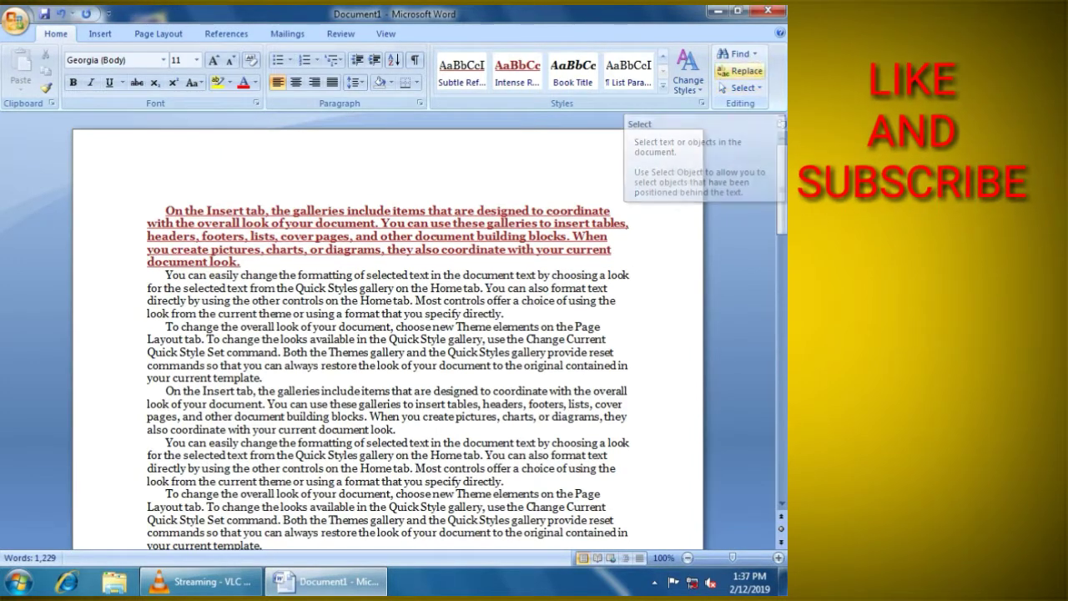
{"action": "left_click", "coordinate": [735, 53]}
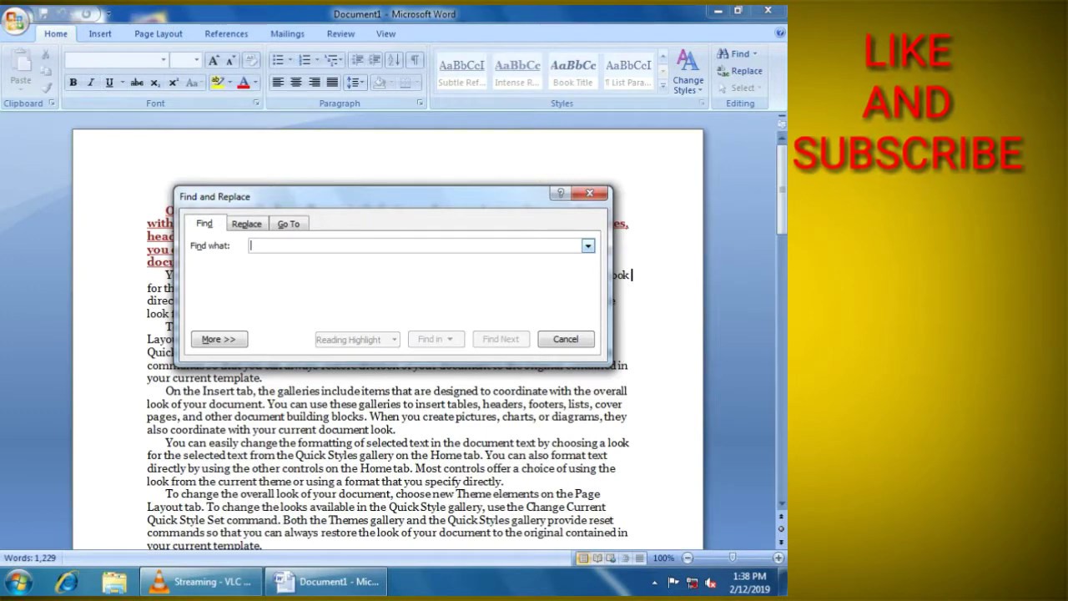
Find the first two occurrences of 'document', then move to Replace with 'document' as the search term
{"action": "type", "text": "document"}
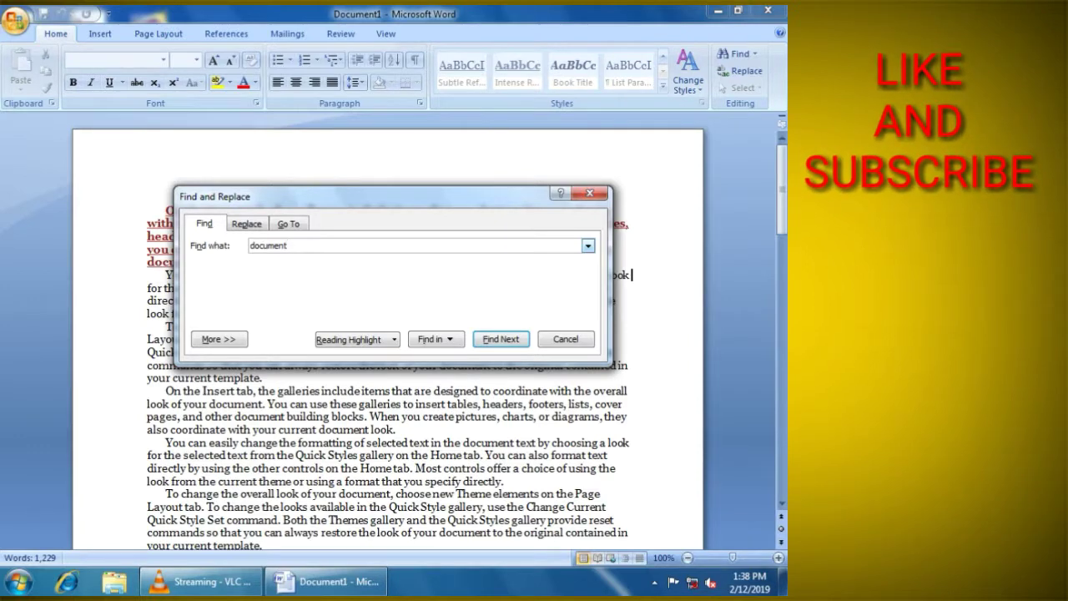
{"action": "key", "text": "Return"}
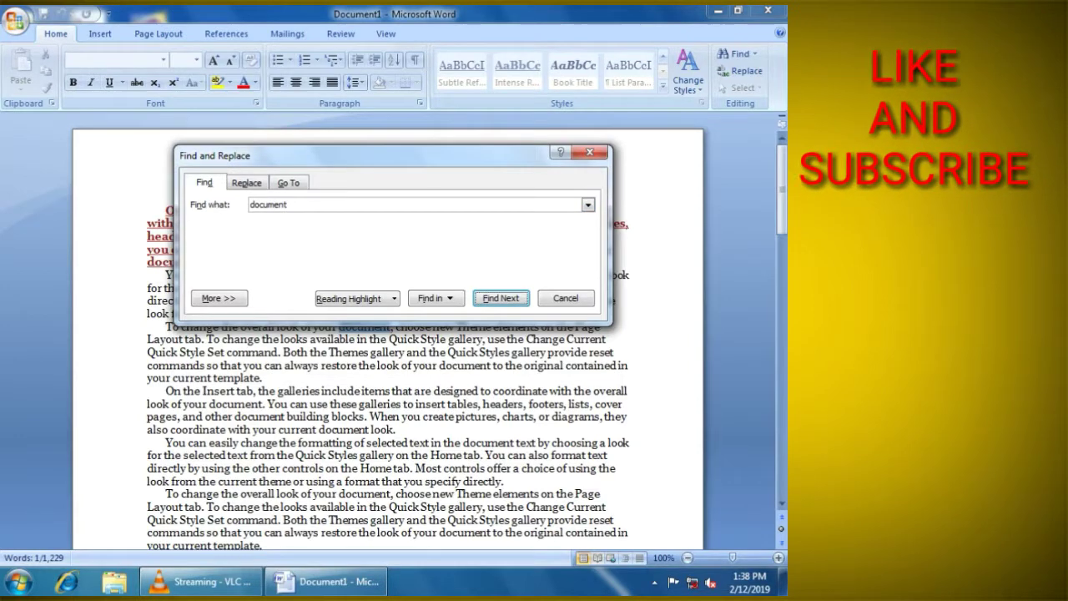
{"action": "key", "text": "Return"}
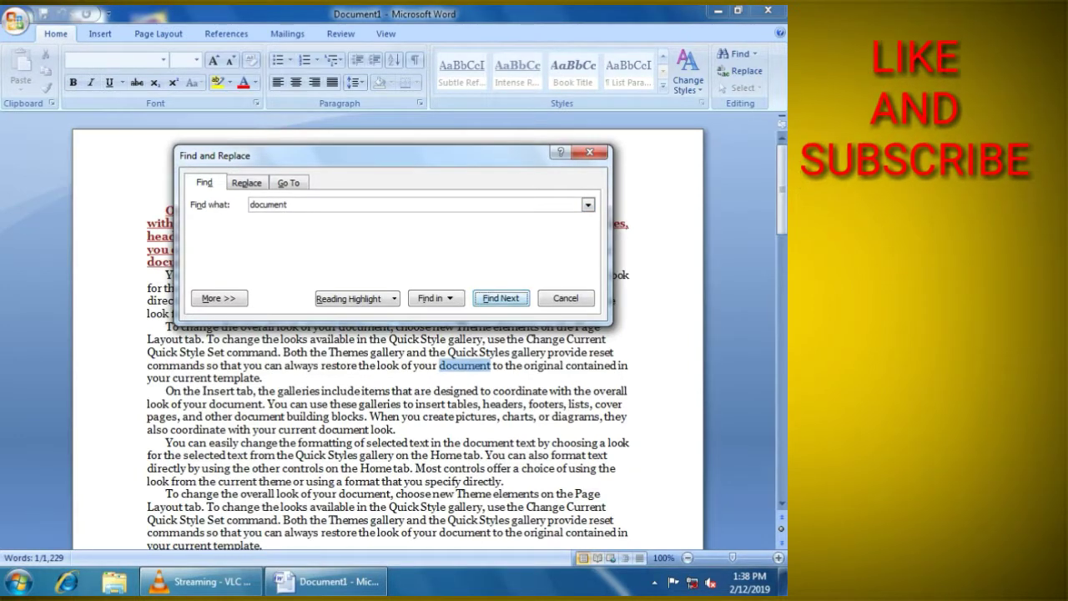
{"action": "key", "text": "Escape"}
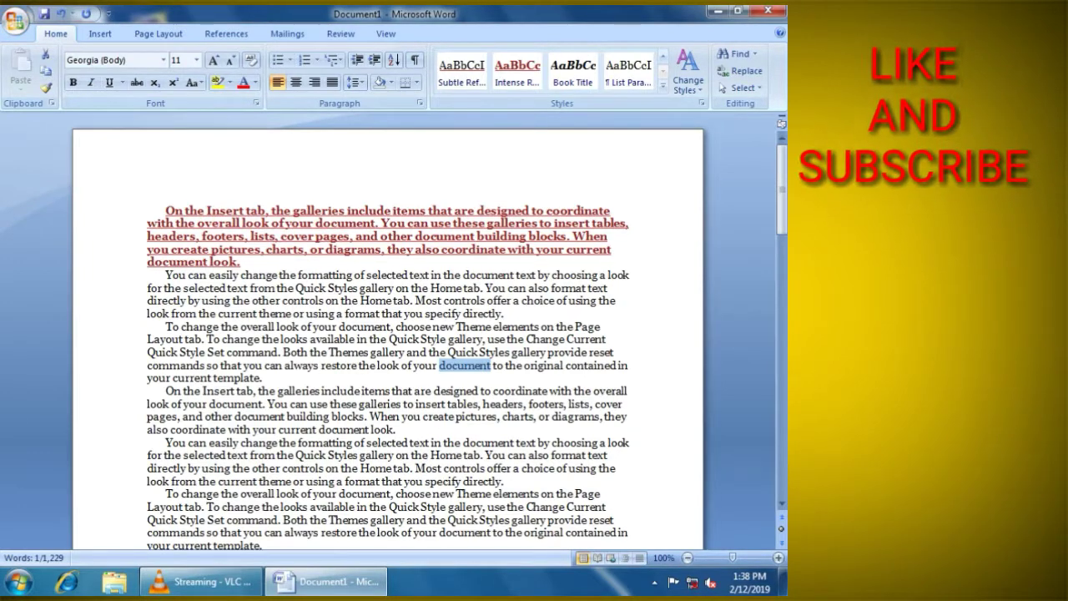
{"action": "left_click", "coordinate": [739, 71]}
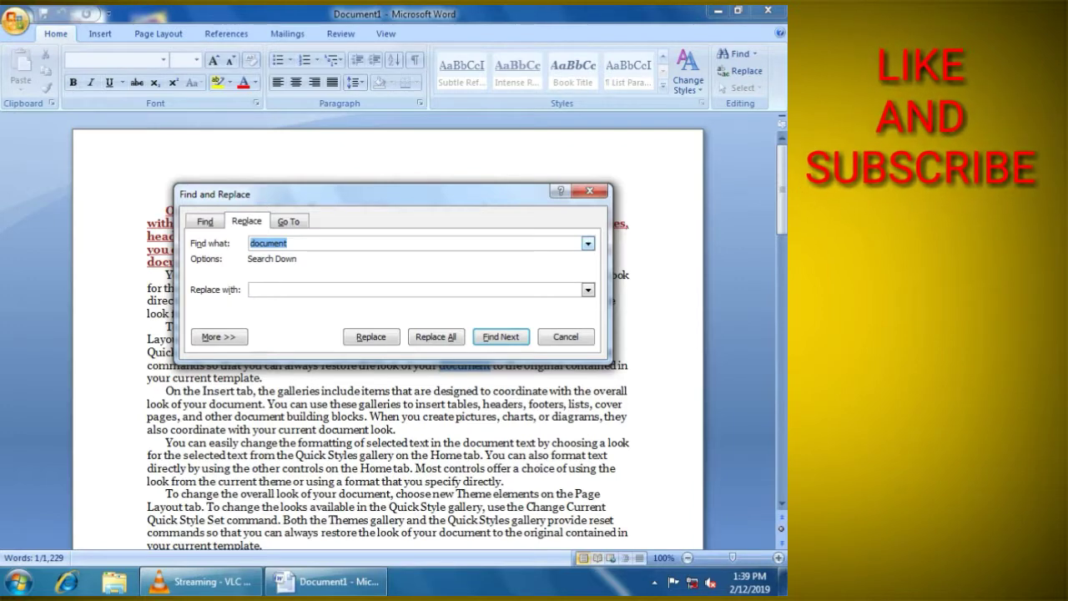
Replace all 40 occurrences of 'document' with 'file' throughout the text
{"action": "left_click", "coordinate": [288, 243]}
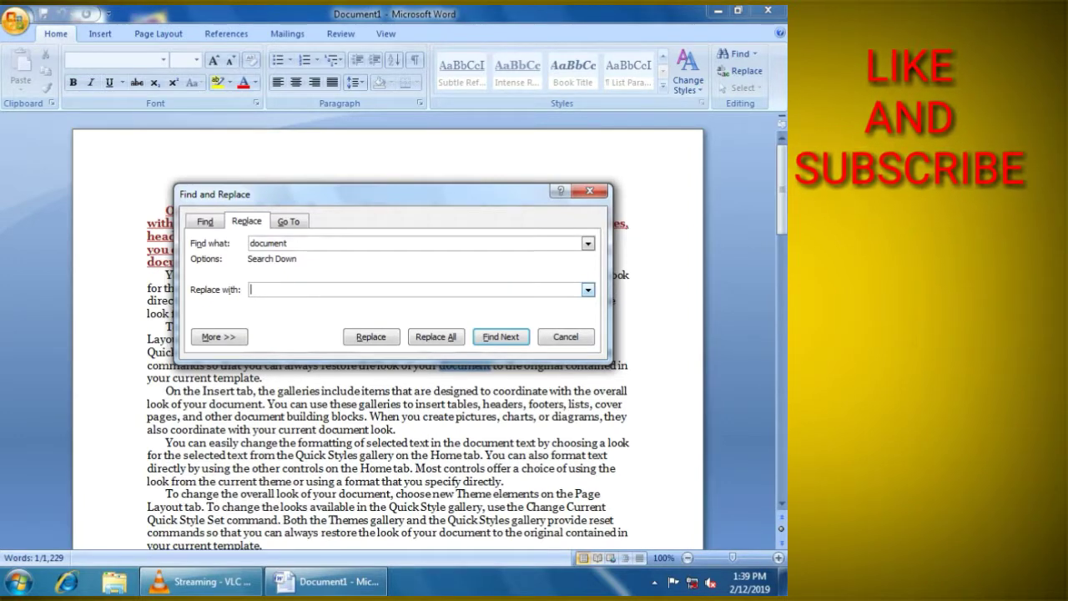
{"action": "type", "text": "f"}
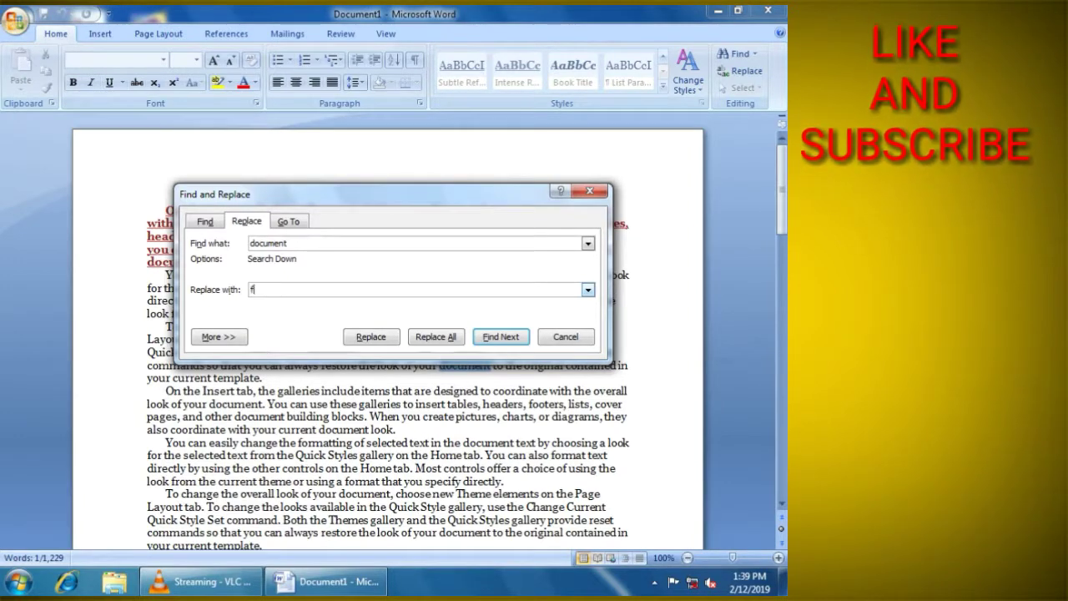
{"action": "type", "text": "ile"}
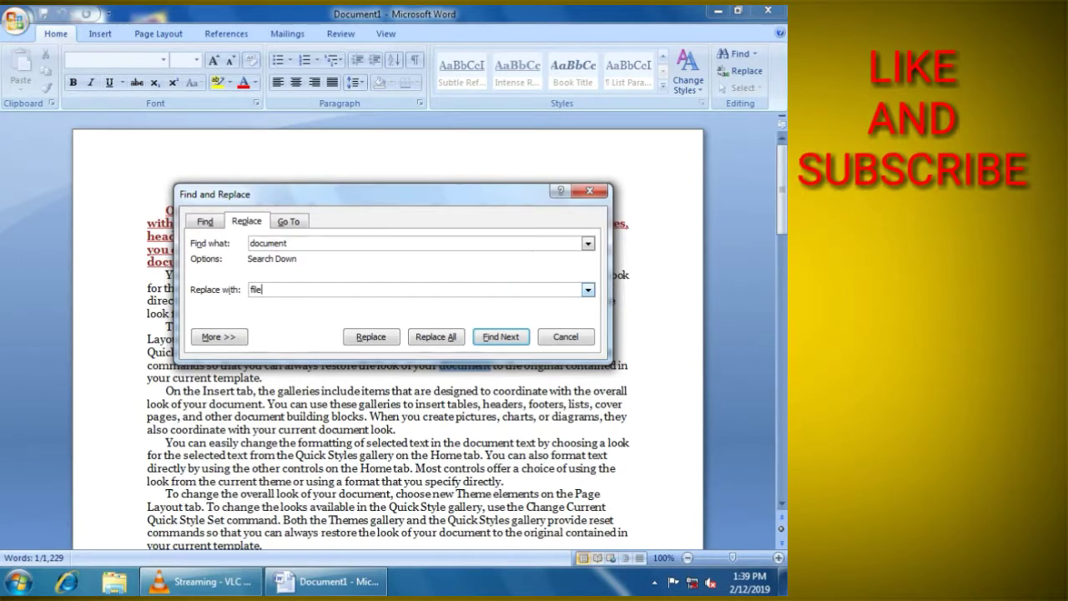
{"action": "key", "text": "alt+a"}
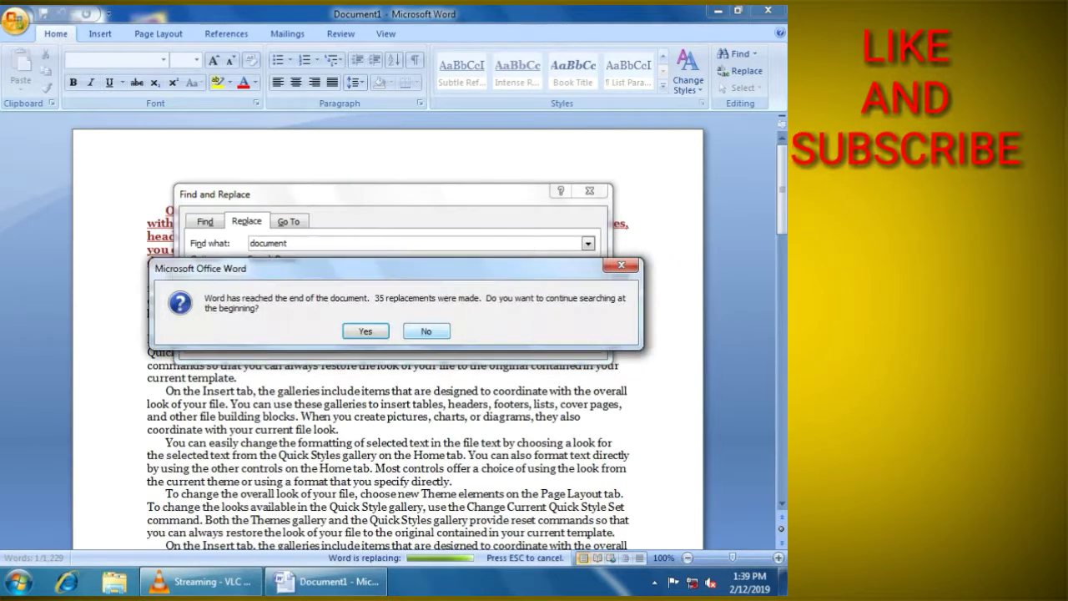
{"action": "key", "text": "Return"}
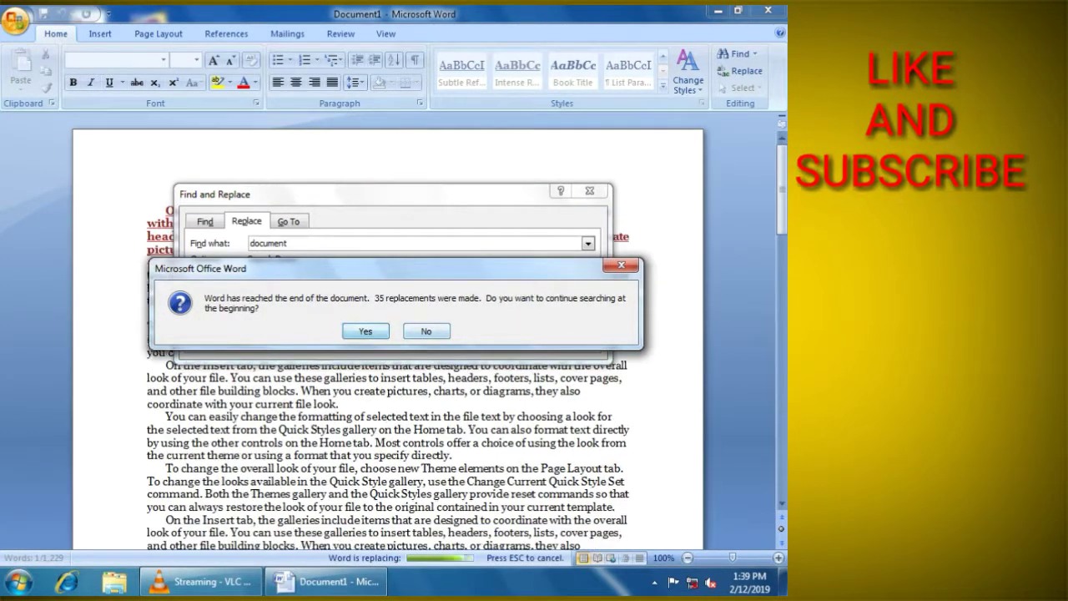
{"action": "key", "text": "Return"}
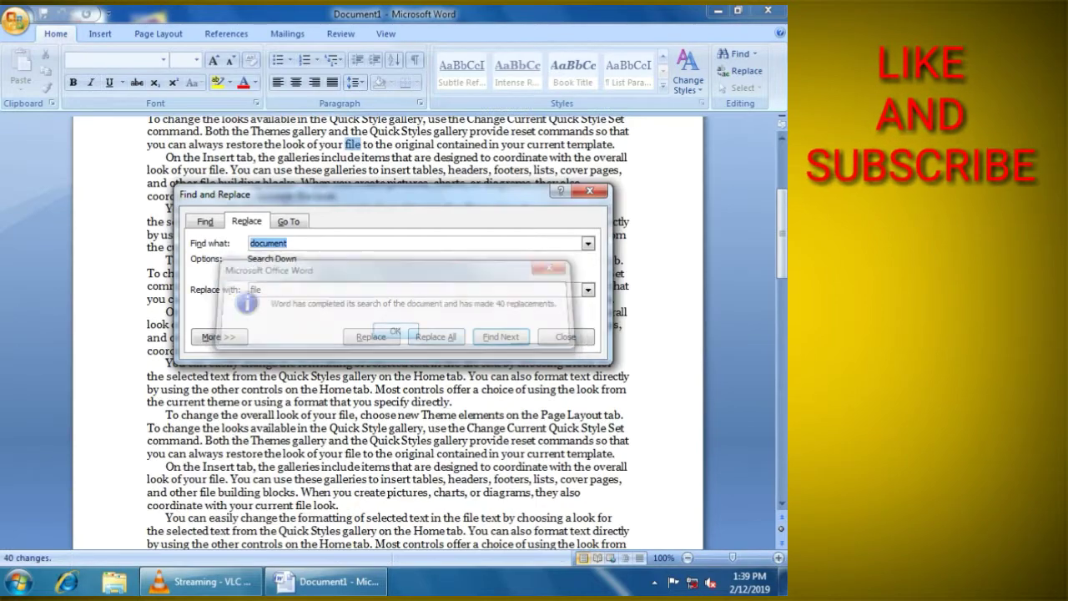
Close the Replace window and check 'file' in the red paragraph and body text at the top
{"action": "key", "text": "Escape"}
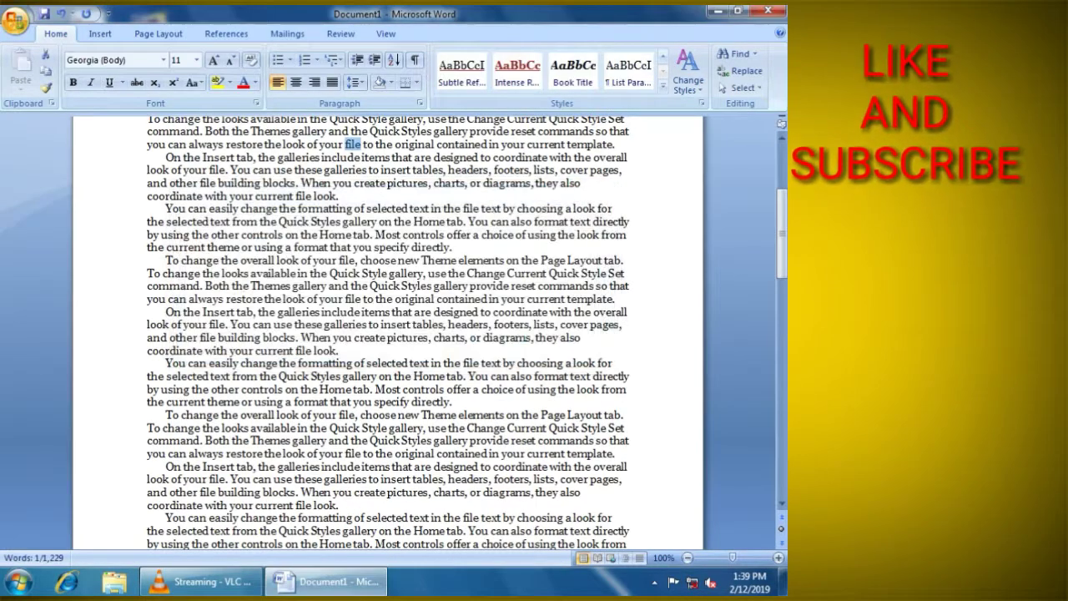
{"action": "scroll", "coordinate": [389, 332], "scroll_direction": "up", "scroll_amount": 2}
{"action": "scroll", "coordinate": [388, 333], "scroll_direction": "up", "scroll_amount": 1}
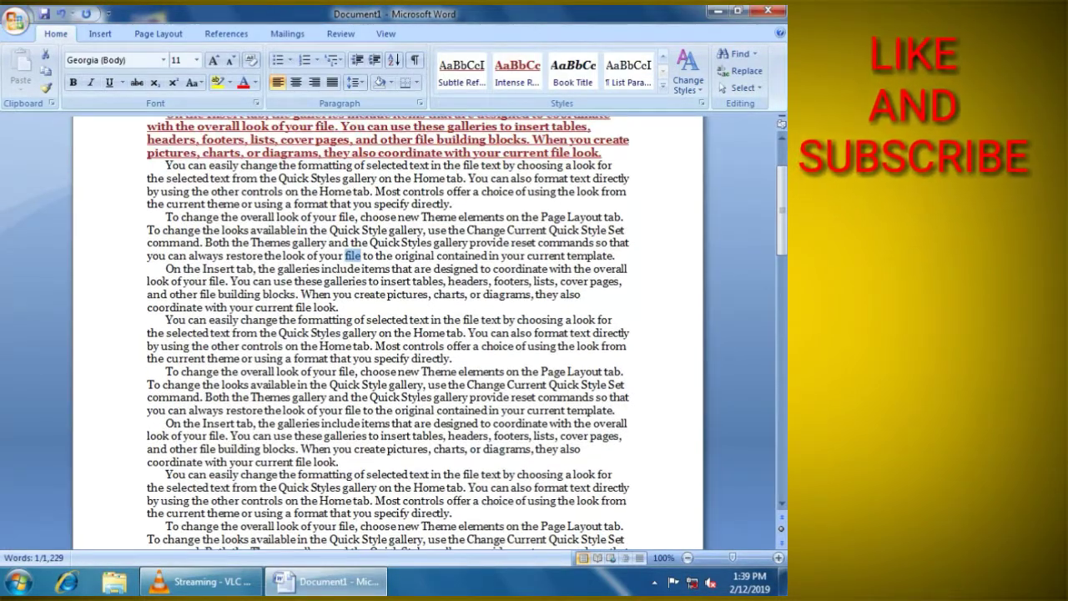
{"action": "scroll", "coordinate": [388, 332], "scroll_direction": "up", "scroll_amount": 1}
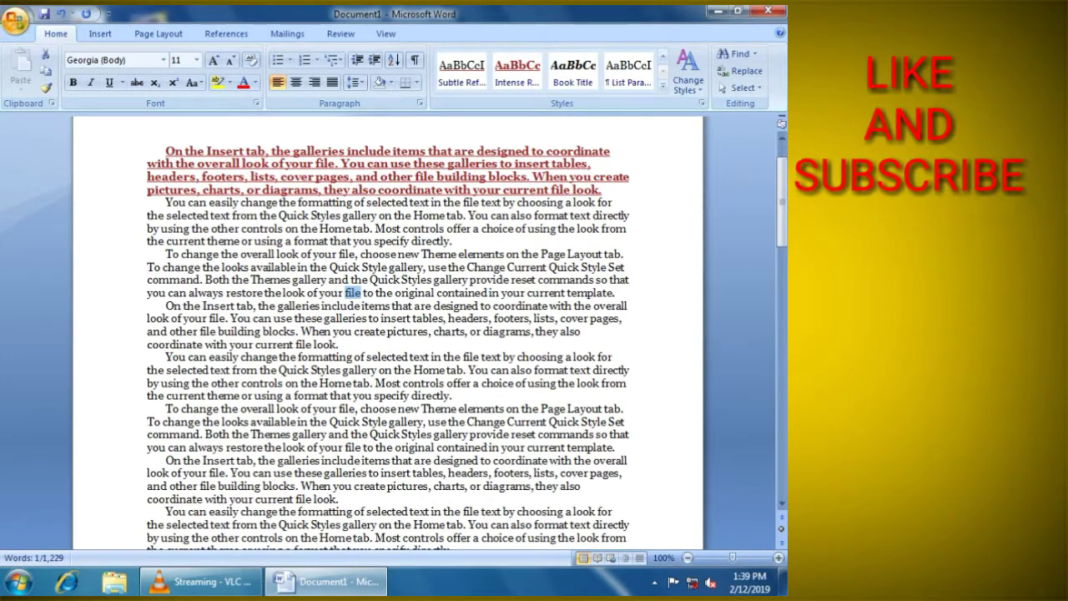
{"action": "double_click", "coordinate": [424, 176]}
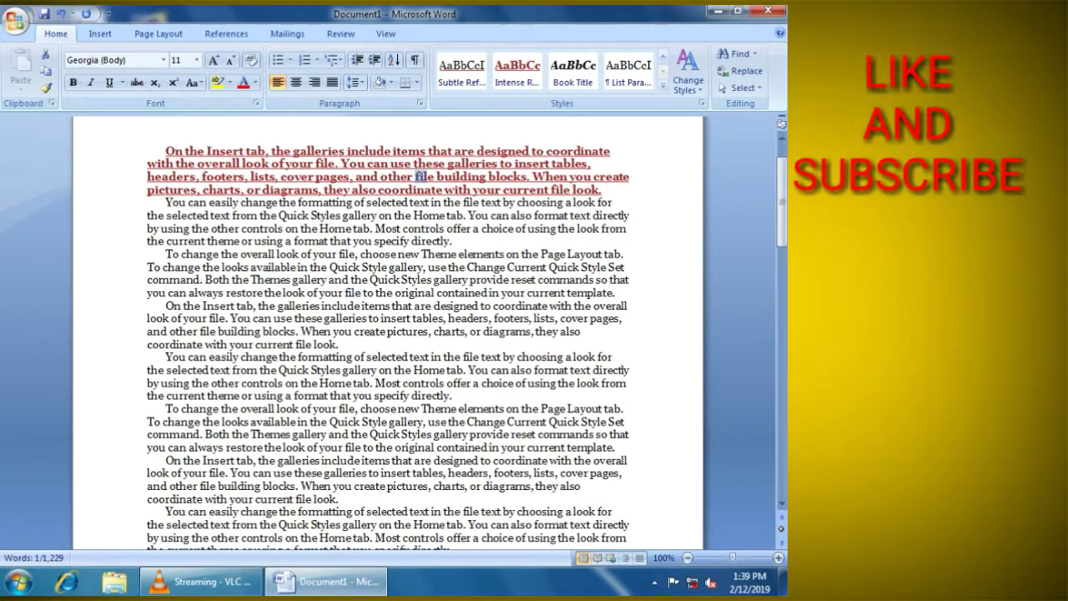
{"action": "left_click_drag", "start_coordinate": [344, 292], "coordinate": [361, 292]}
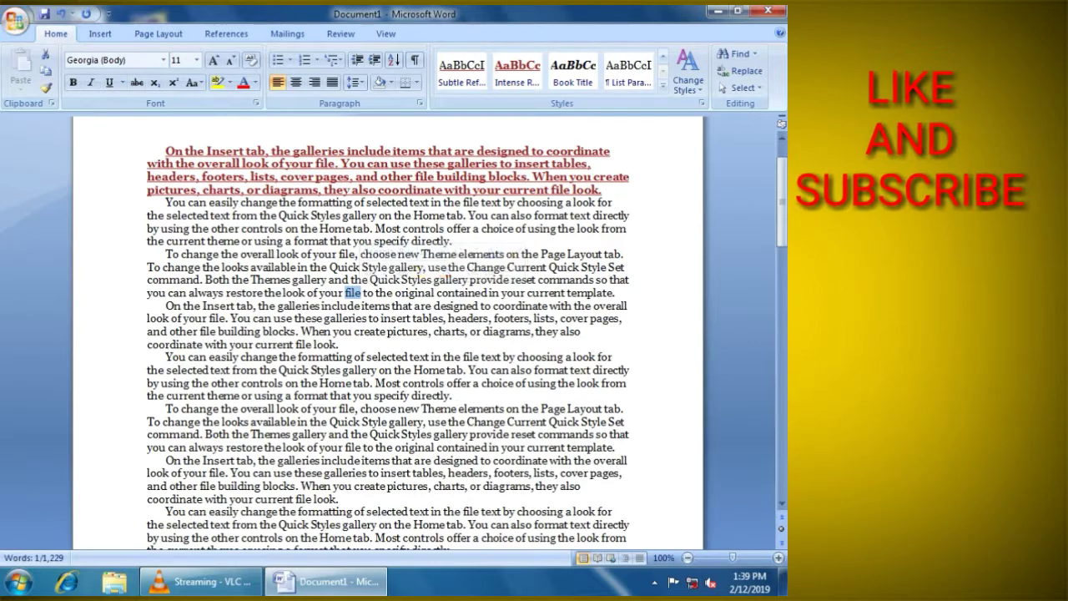
{"action": "left_click", "coordinate": [415, 176]}
{"action": "left_click_drag", "start_coordinate": [415, 176], "coordinate": [434, 176]}
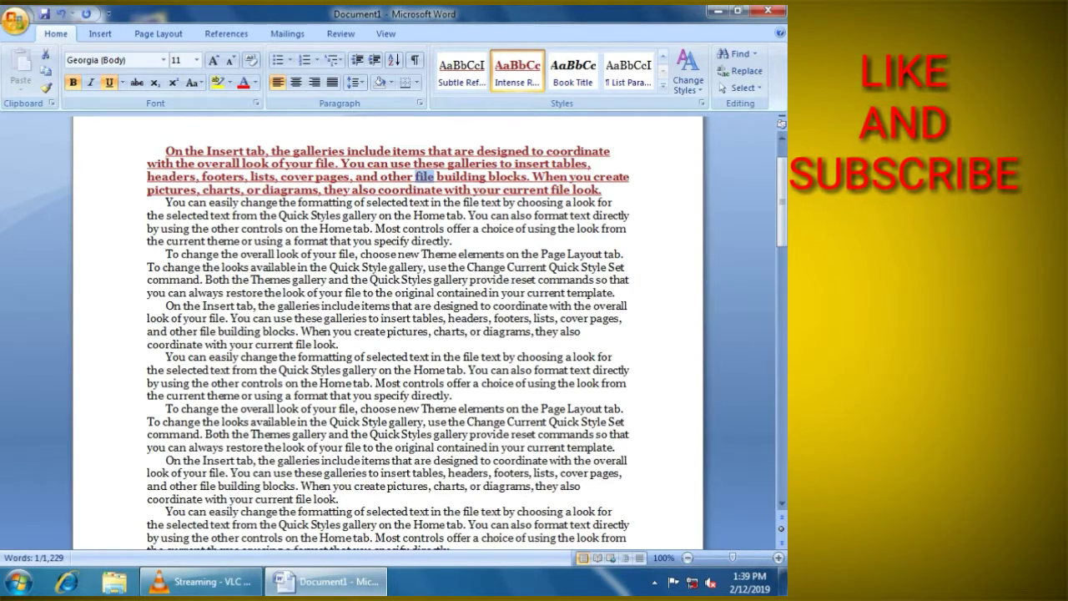
{"action": "left_click", "coordinate": [624, 254]}
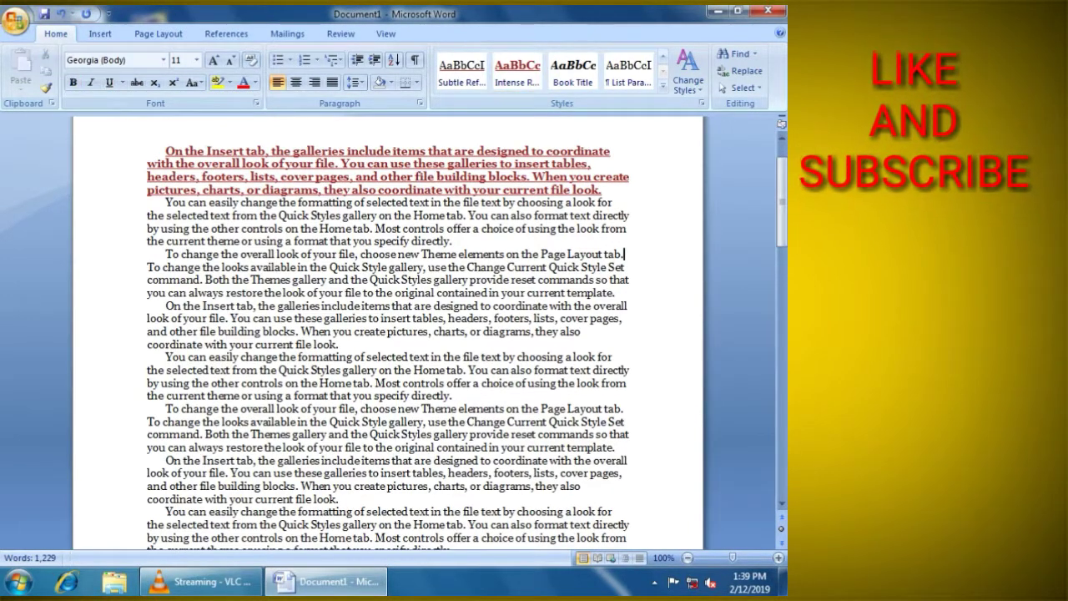
Select all the document text with Select All, then clear the selection
{"action": "left_click", "coordinate": [743, 88]}
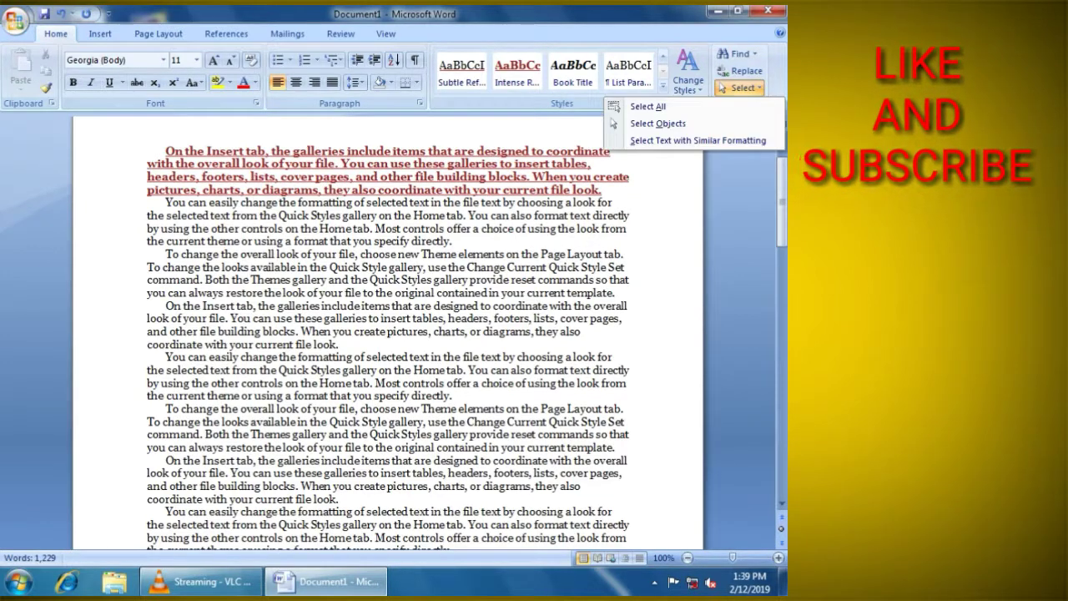
{"action": "left_click", "coordinate": [647, 107]}
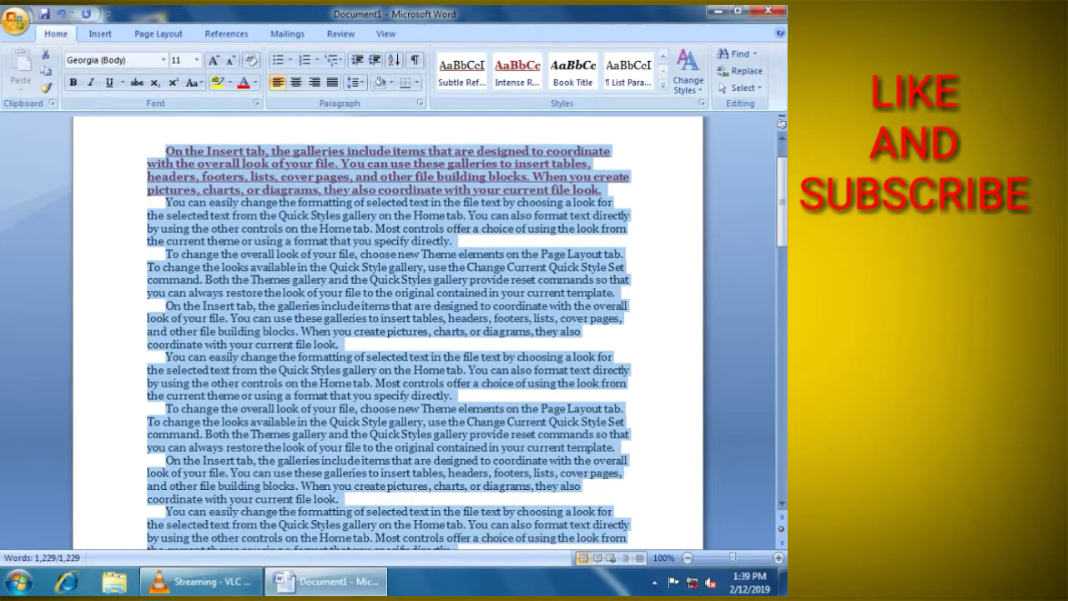
{"action": "left_click", "coordinate": [617, 293]}
Turn on Select Objects mode so drag-selection picks objects instead of text
{"action": "left_click", "coordinate": [740, 88]}
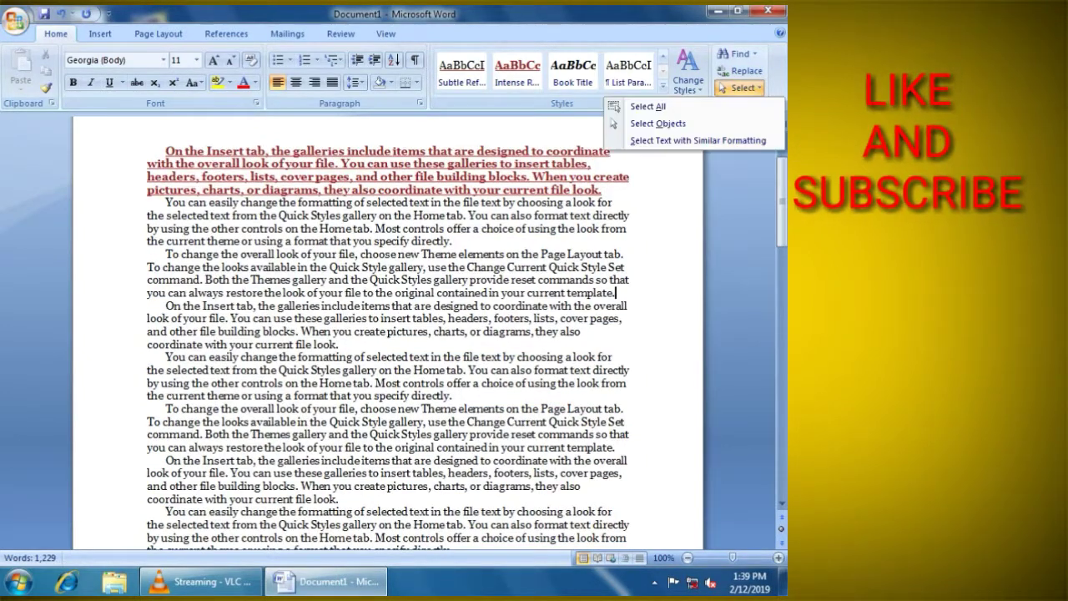
{"action": "left_click", "coordinate": [651, 125]}
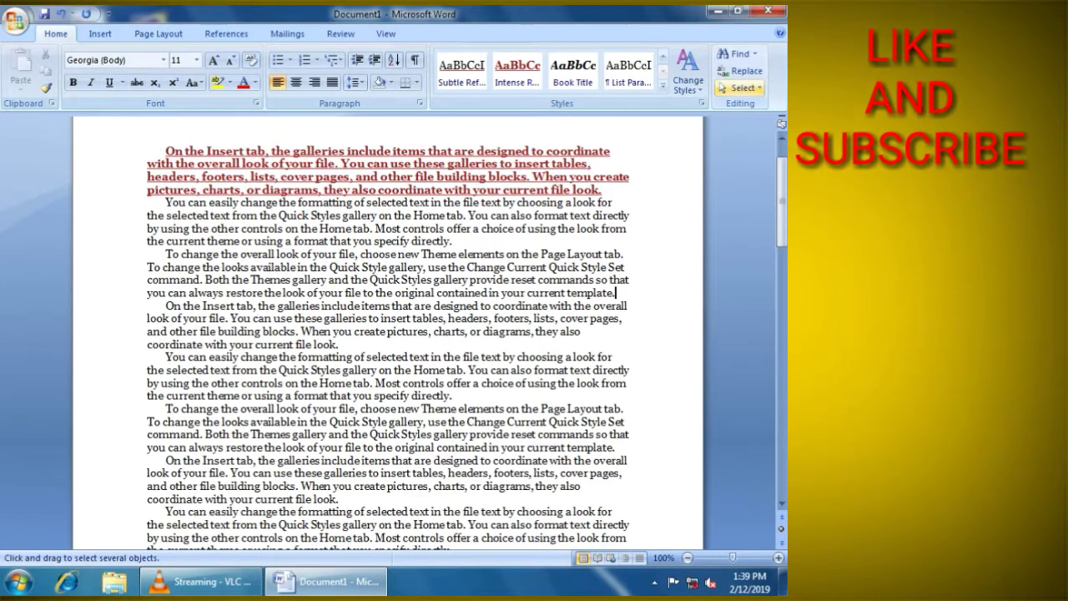
{"action": "left_click", "coordinate": [740, 88]}
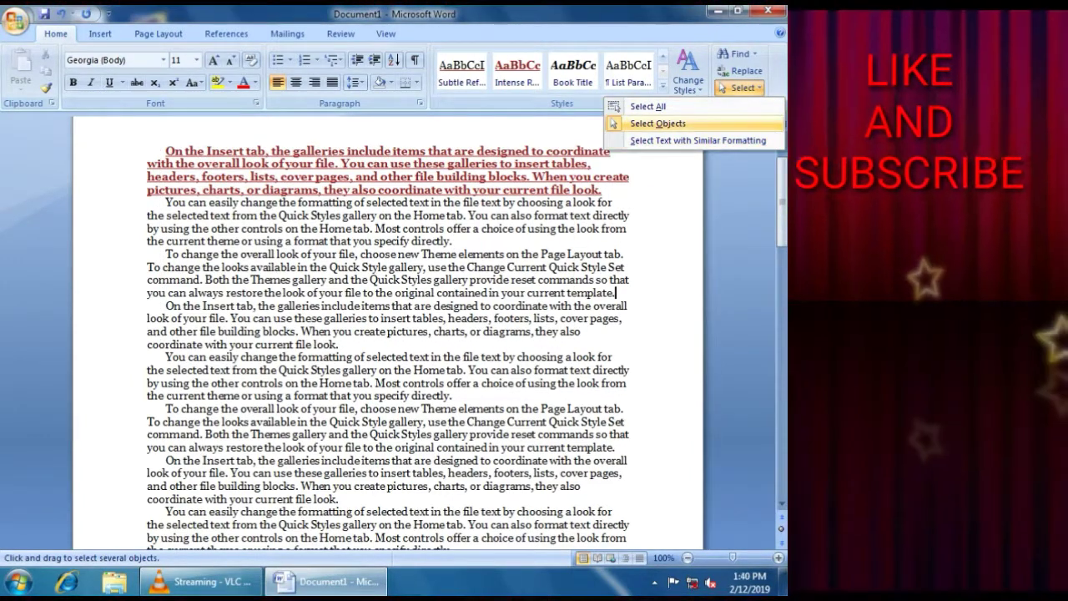